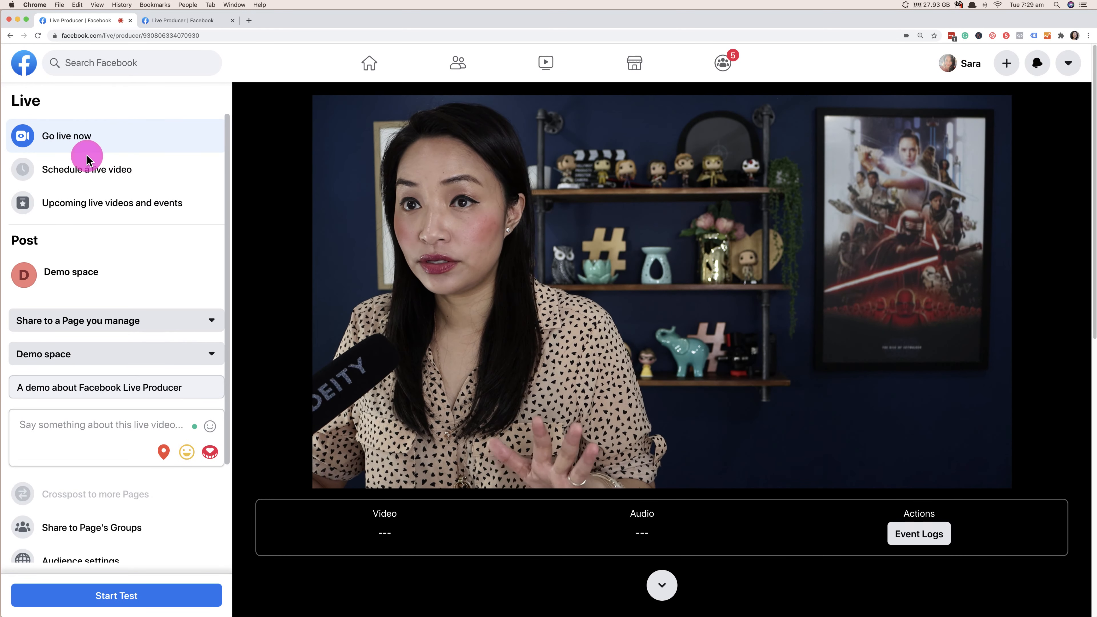
pyautogui.scroll(-3, 98, 432)
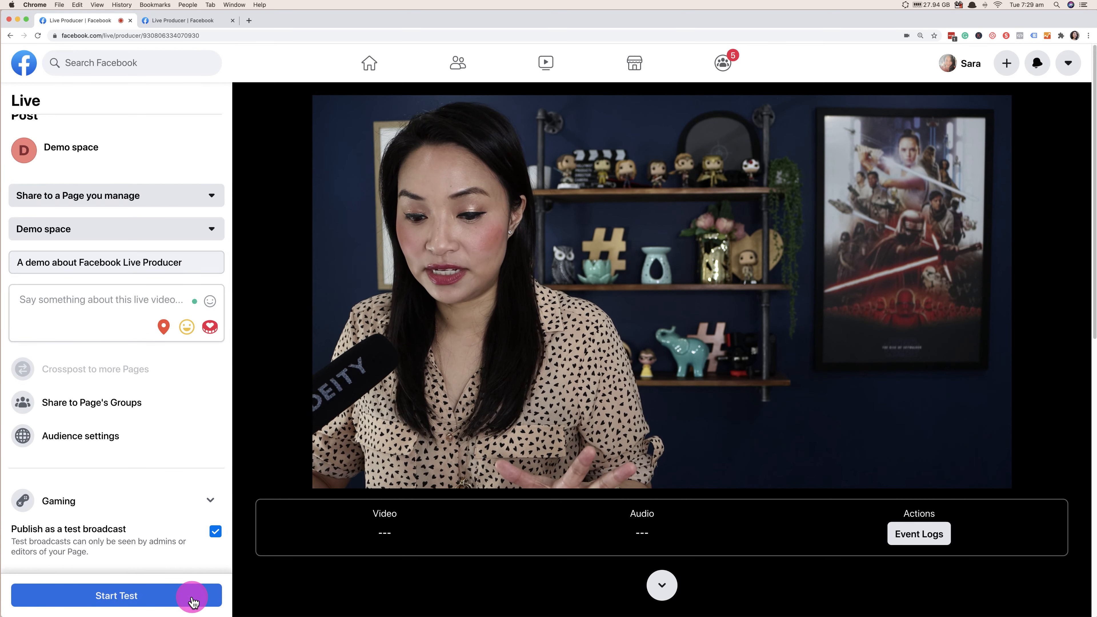
pyautogui.click(172, 601)
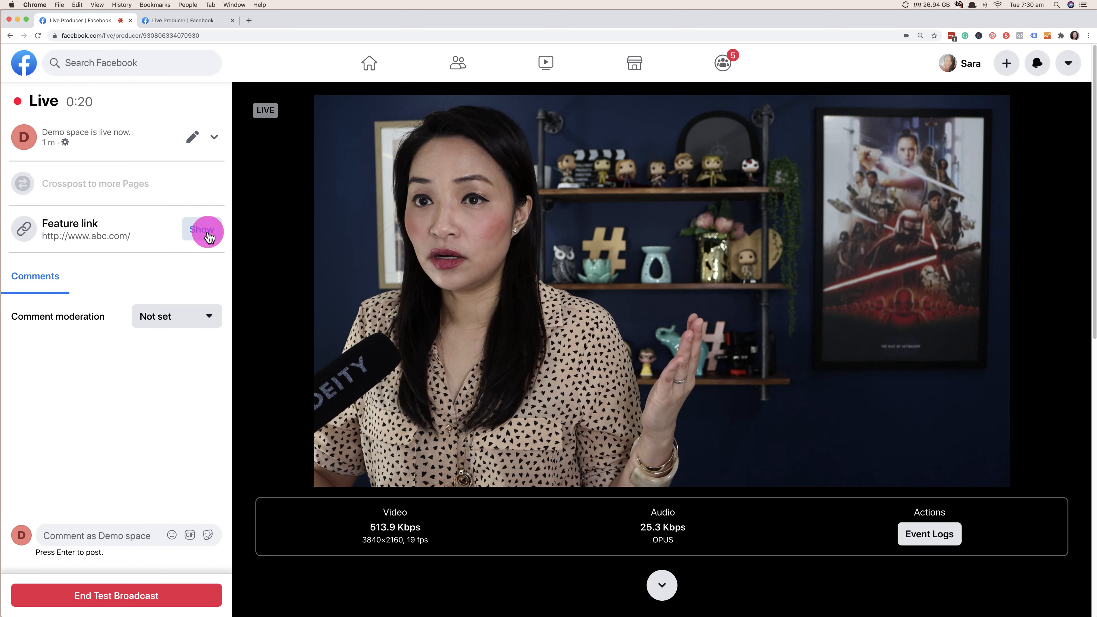
pyautogui.click(192, 230)
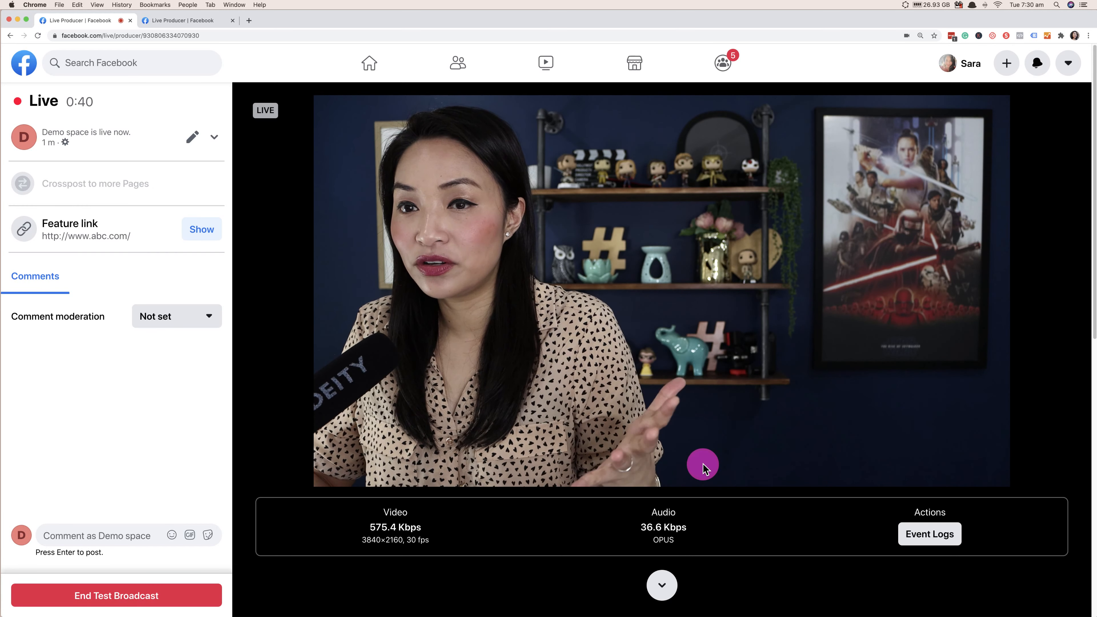
# - Publish the "Mario or Luigi" poll to the live video
pyautogui.scroll(-7, 772, 476)
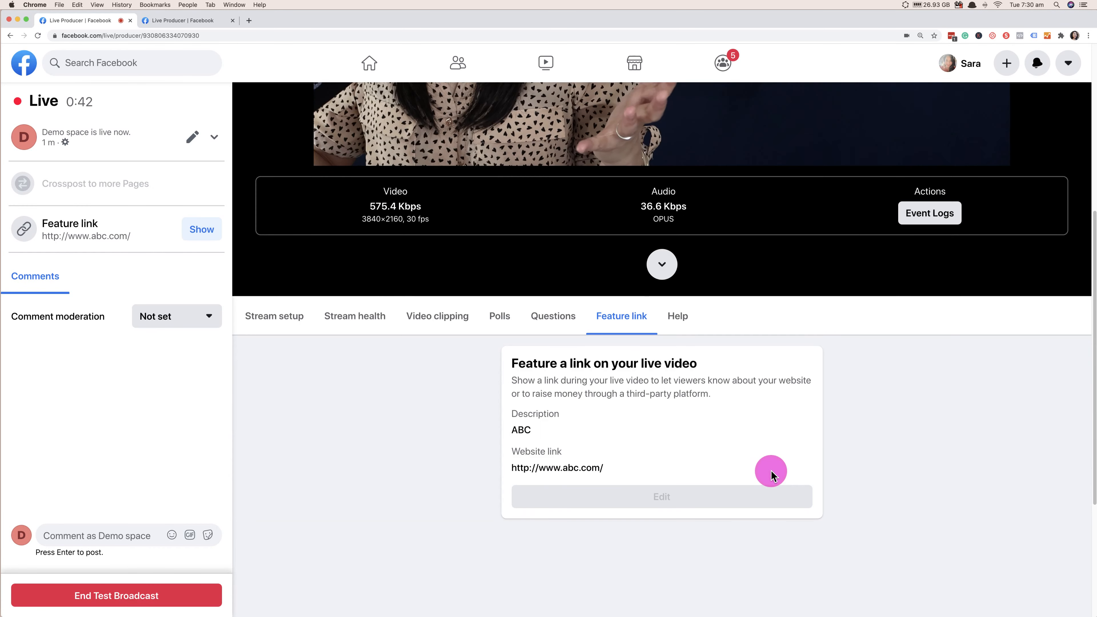
pyautogui.click(501, 321)
pyautogui.click(819, 417)
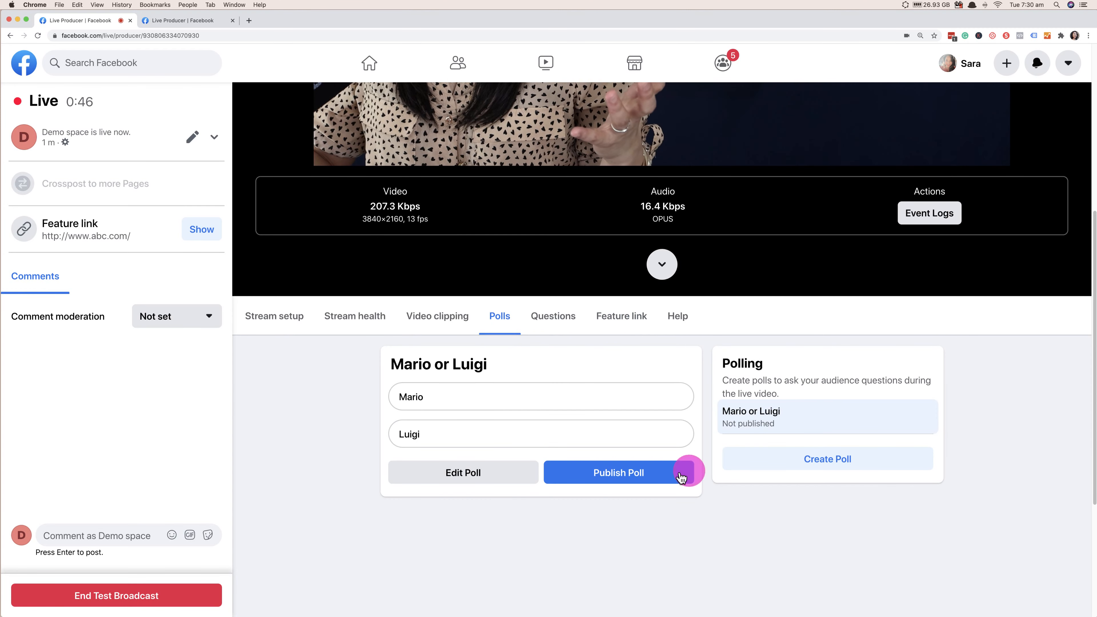
pyautogui.click(638, 475)
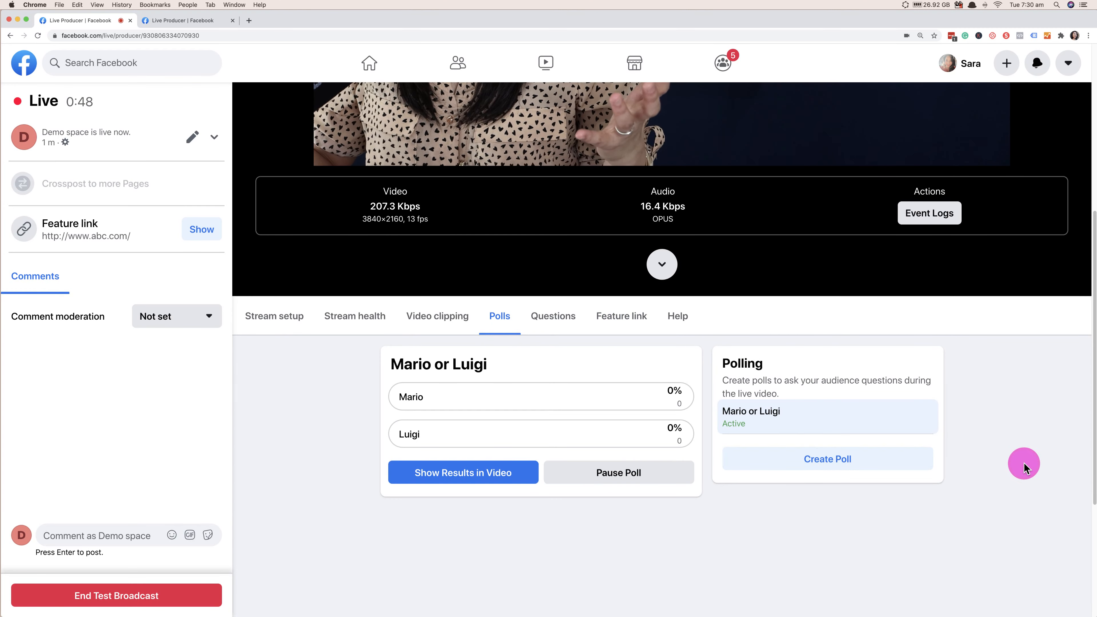
# - Check how the "Mario or Luigi" poll appears over the live video, and collapse its overlay
pyautogui.scroll(7, 1023, 463)
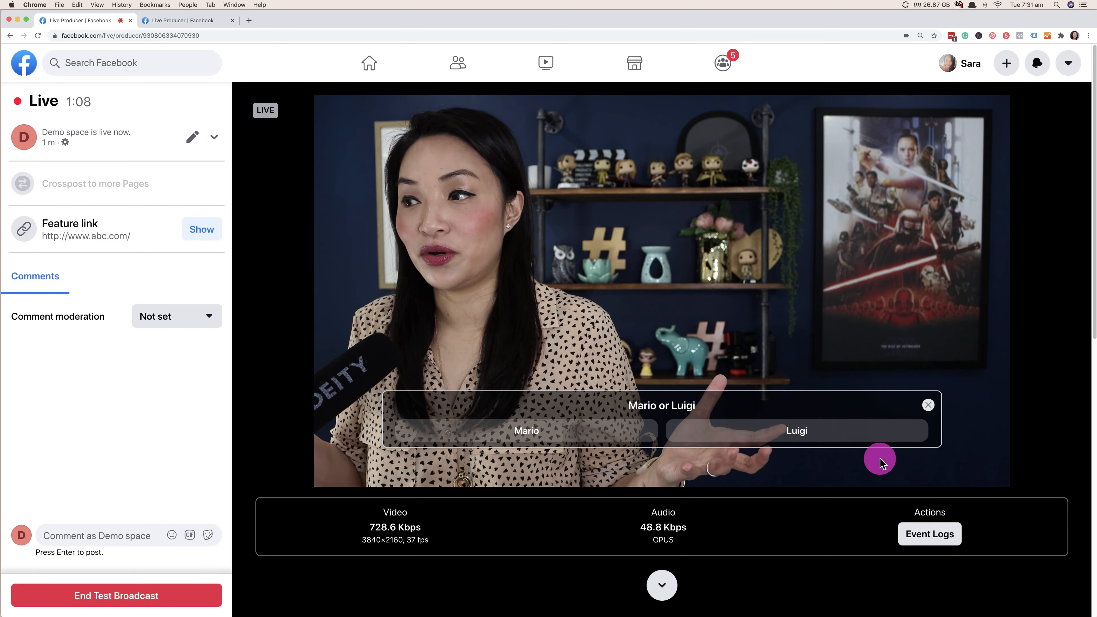
pyautogui.scroll(-5, 881, 462)
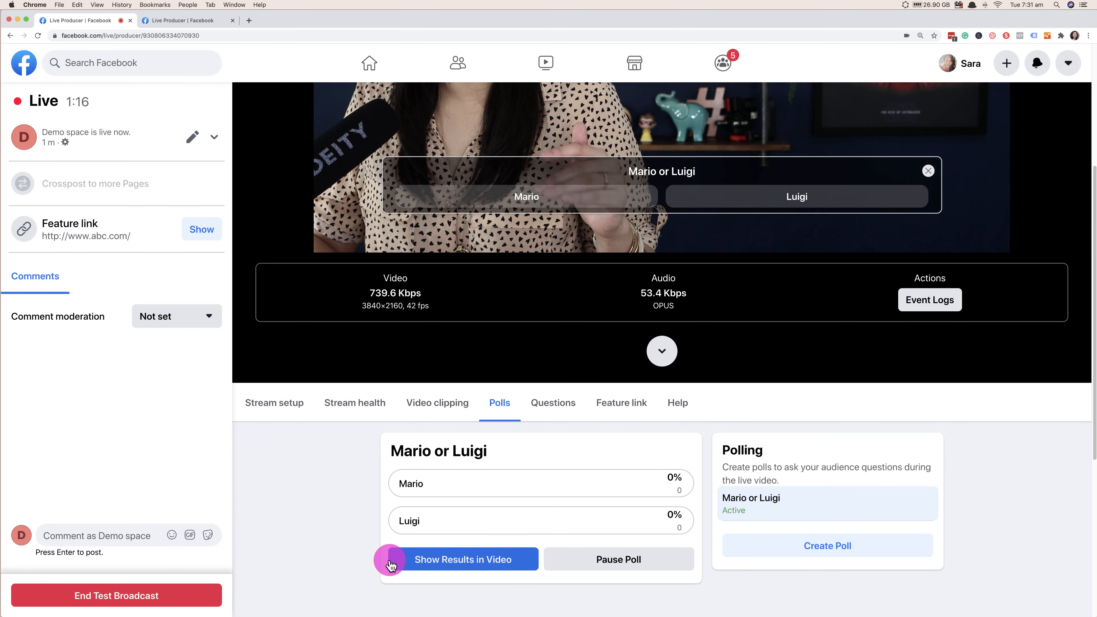
pyautogui.scroll(5, 764, 532)
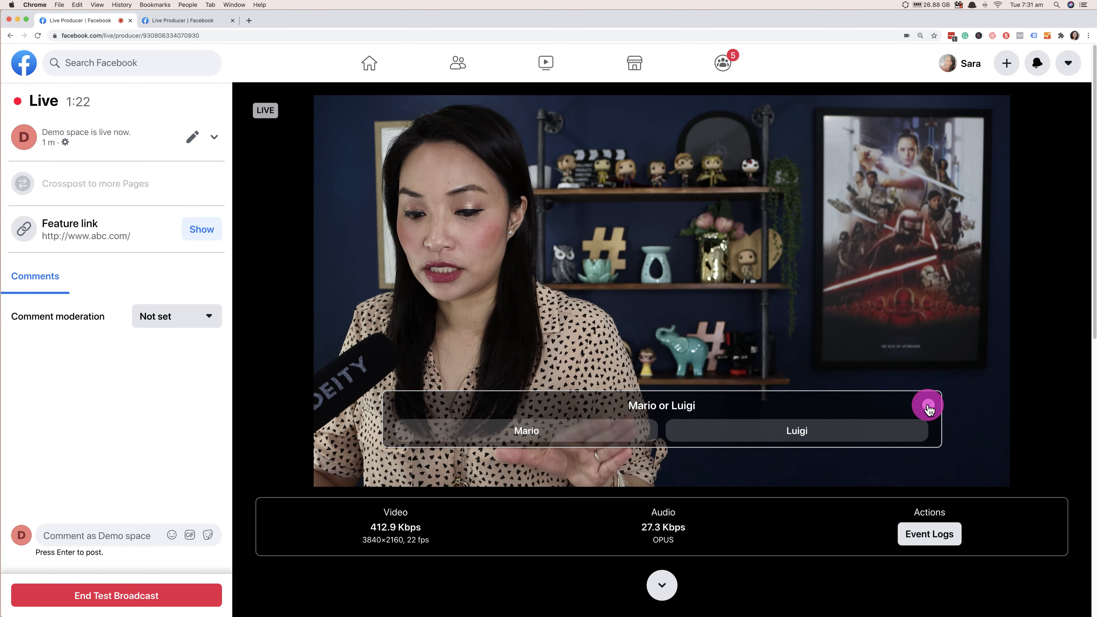
pyautogui.click(928, 406)
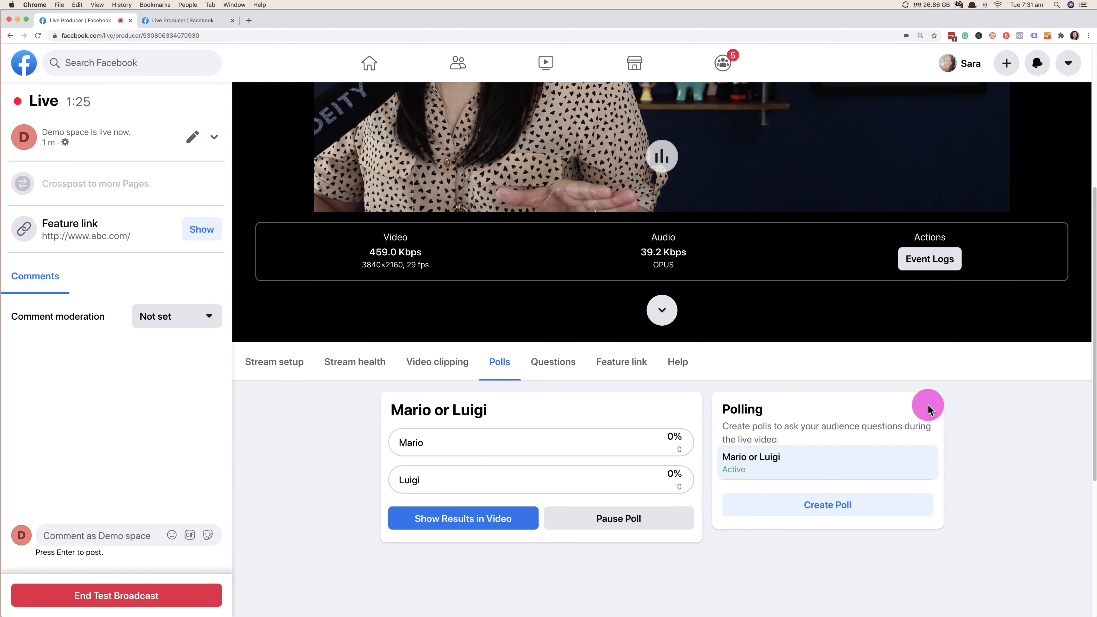
# - Open the "How are you today?" question card for viewers and check it on the live video
pyautogui.click(554, 363)
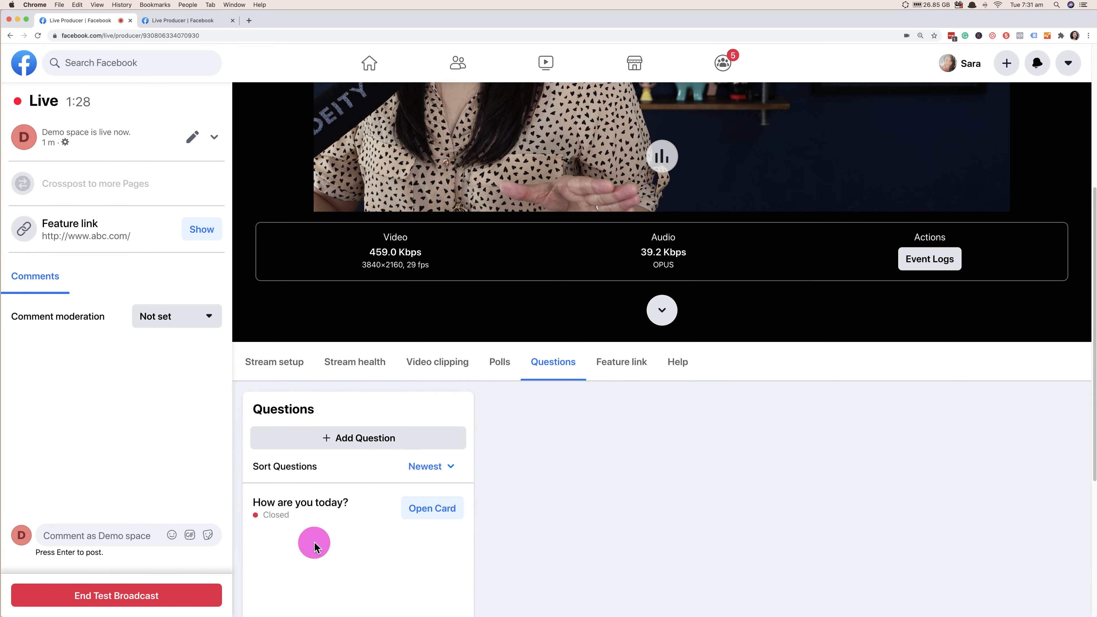
pyautogui.click(436, 514)
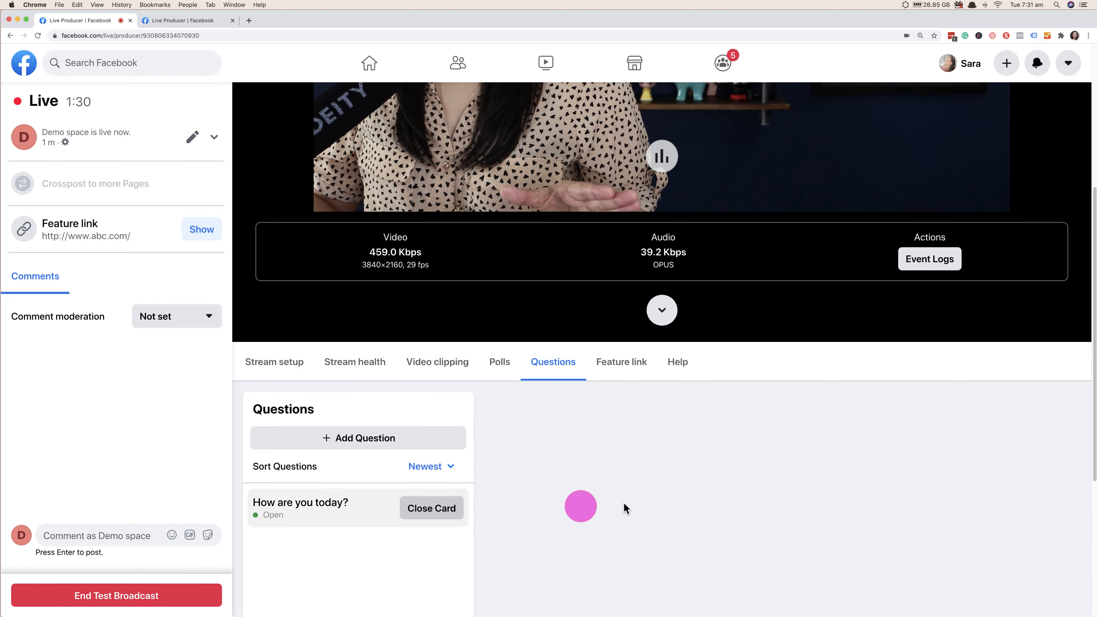
pyautogui.scroll(6, 893, 546)
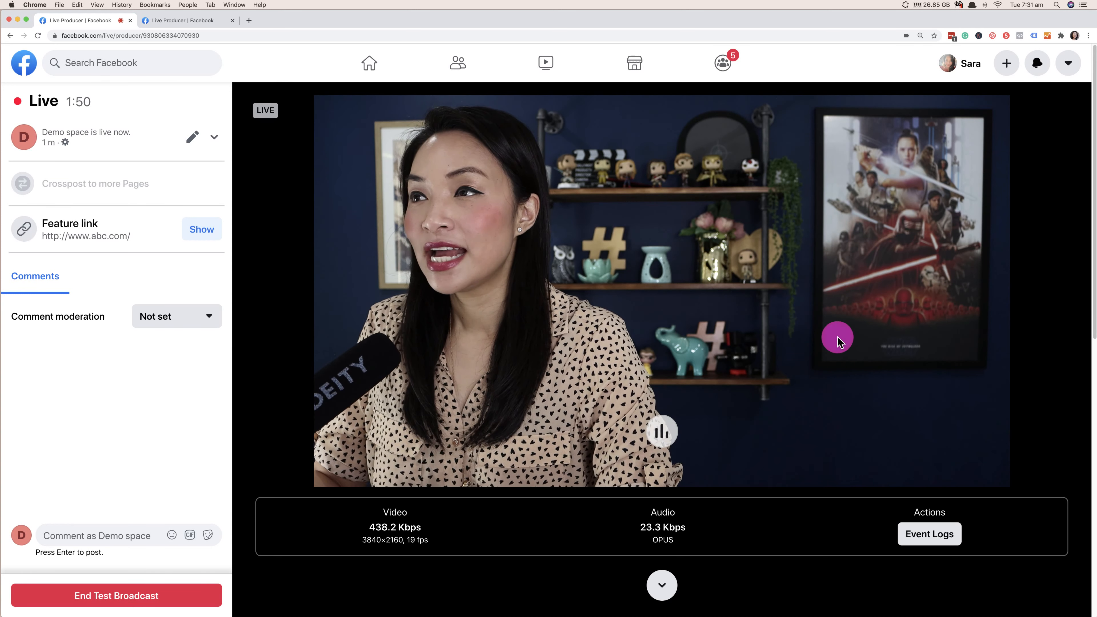
pyautogui.scroll(-6, 863, 328)
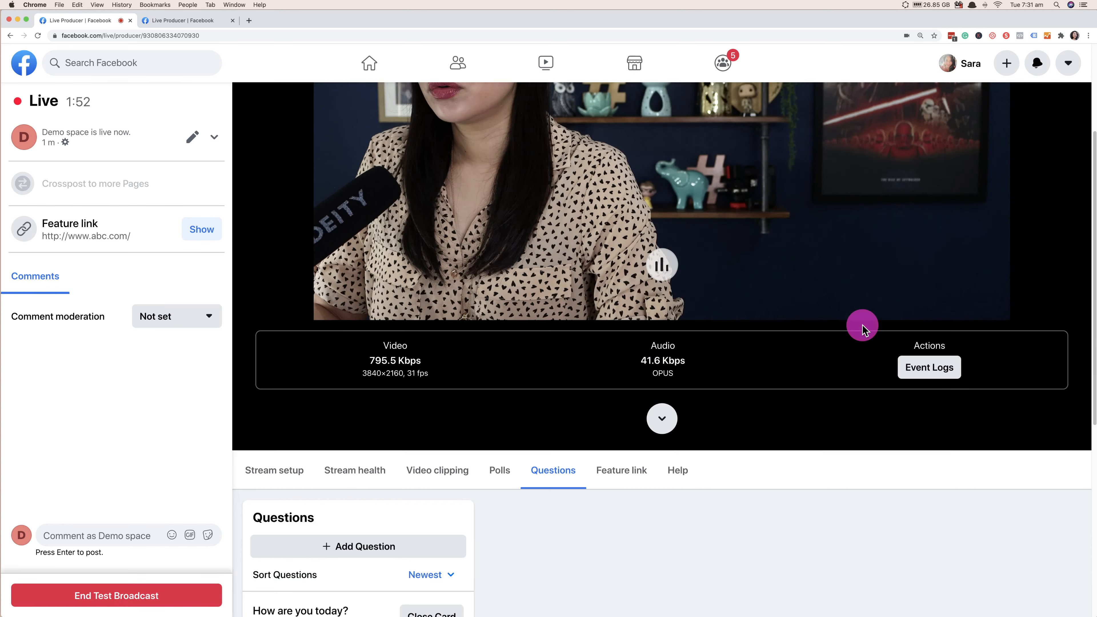
pyautogui.scroll(6, 863, 329)
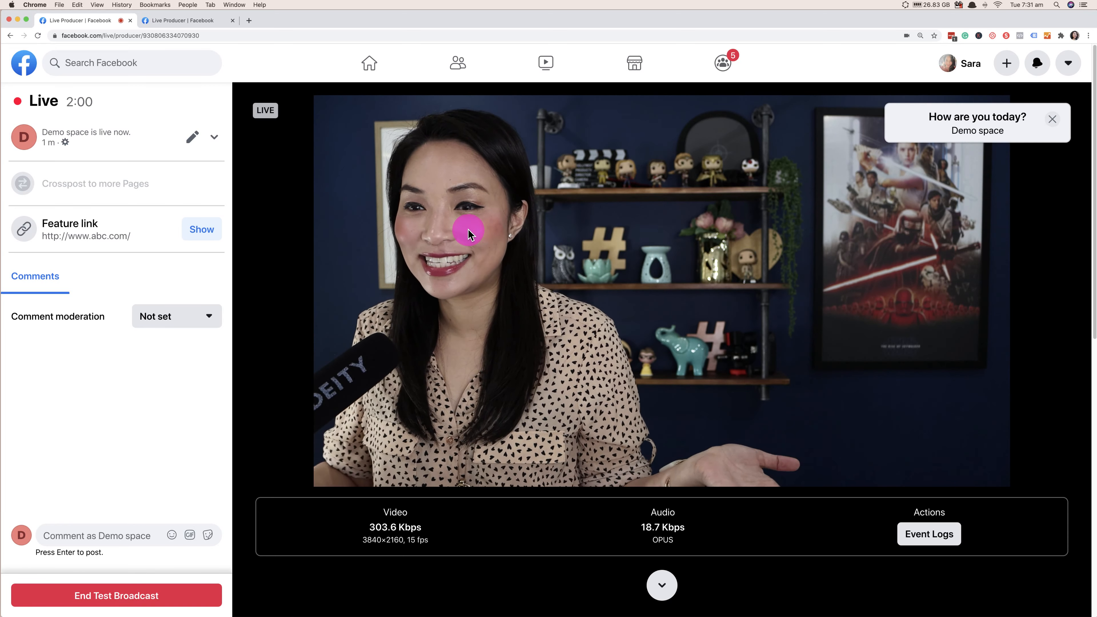
pyautogui.click(900, 123)
pyautogui.scroll(8, 920, 328)
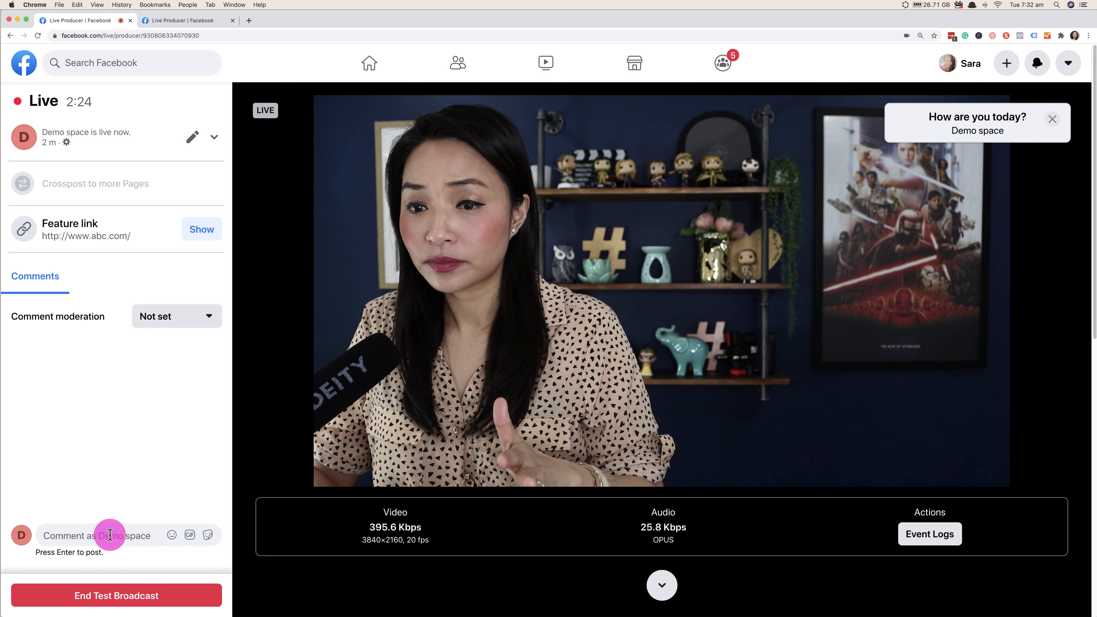
# - Post the comment "Comment" on the live video as Demo space
pyautogui.click(133, 526)
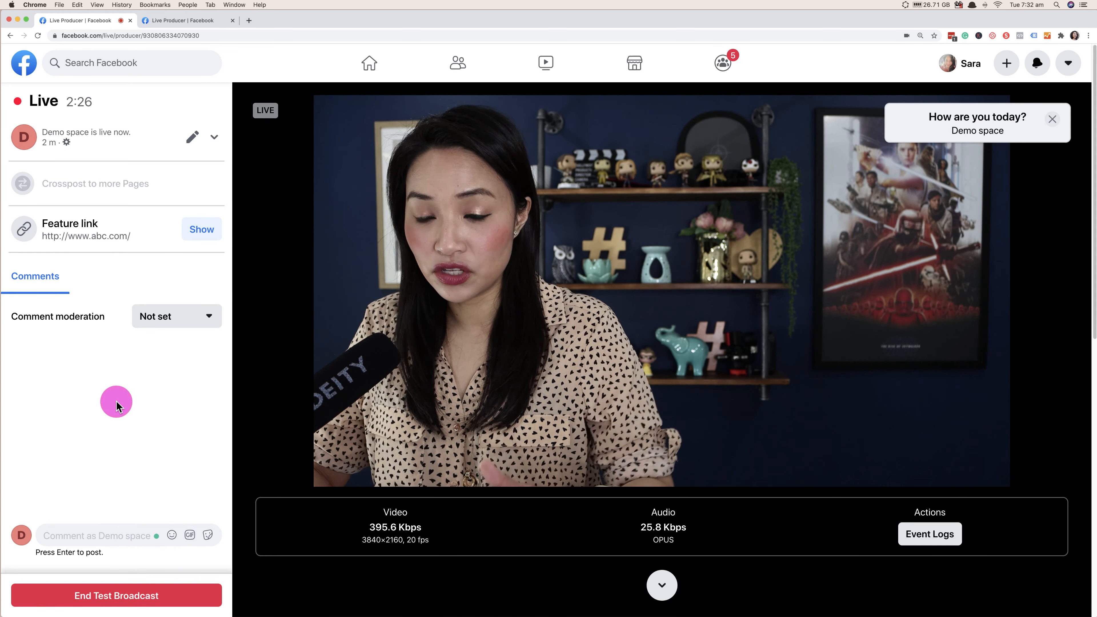
pyautogui.write('Comment')
pyautogui.press('Return')
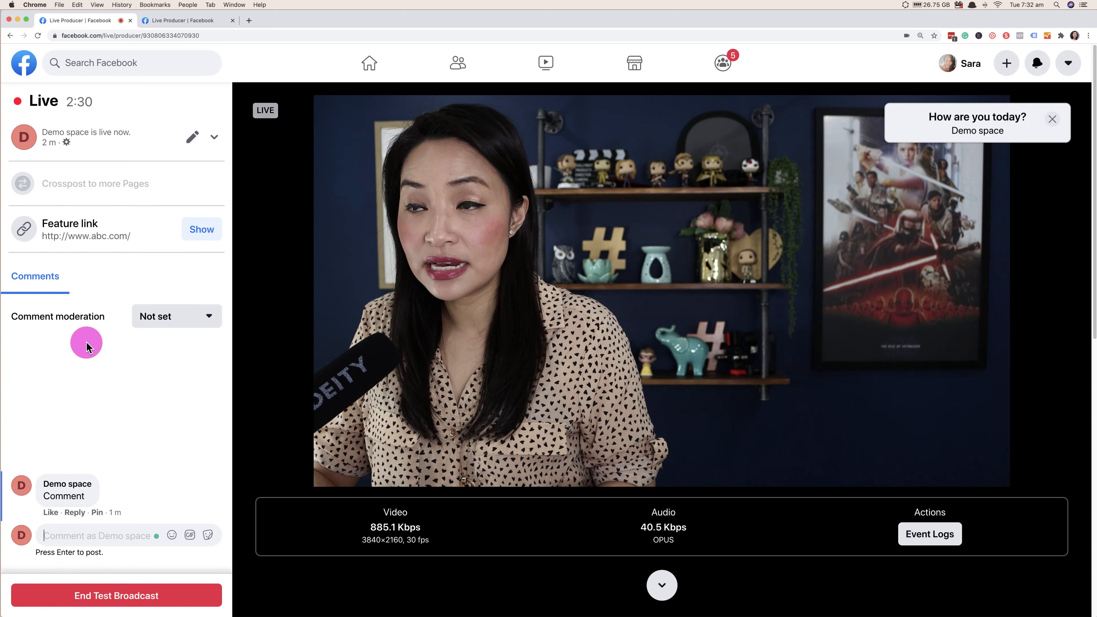
pyautogui.moveTo(142, 478)
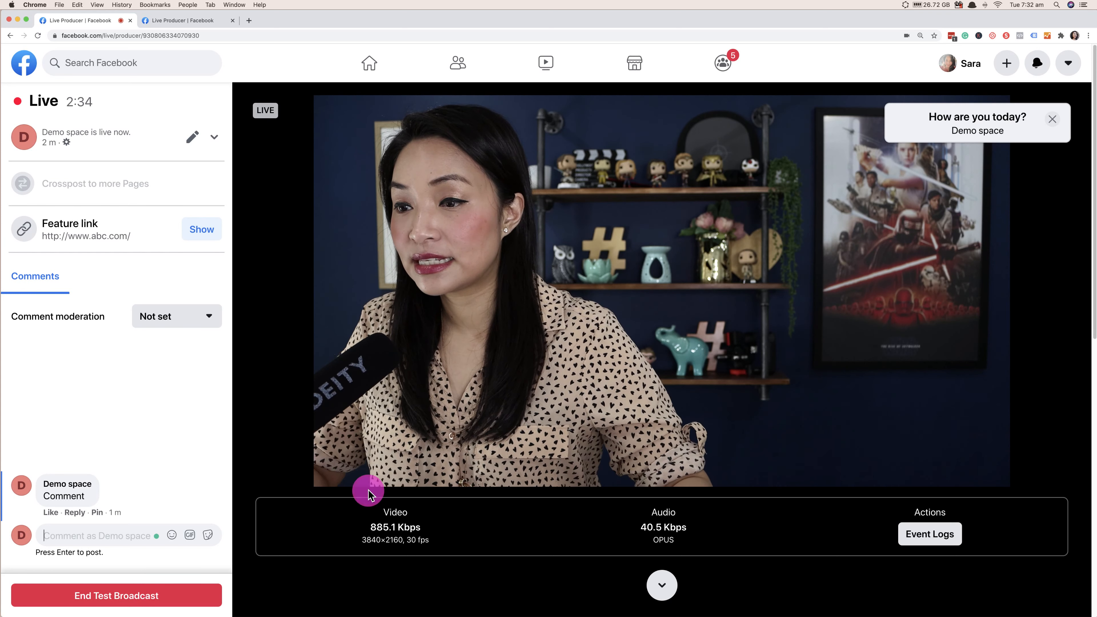
# - Collapse the question card over the live video and select "How are you today?" in the list of questions
pyautogui.click(1054, 123)
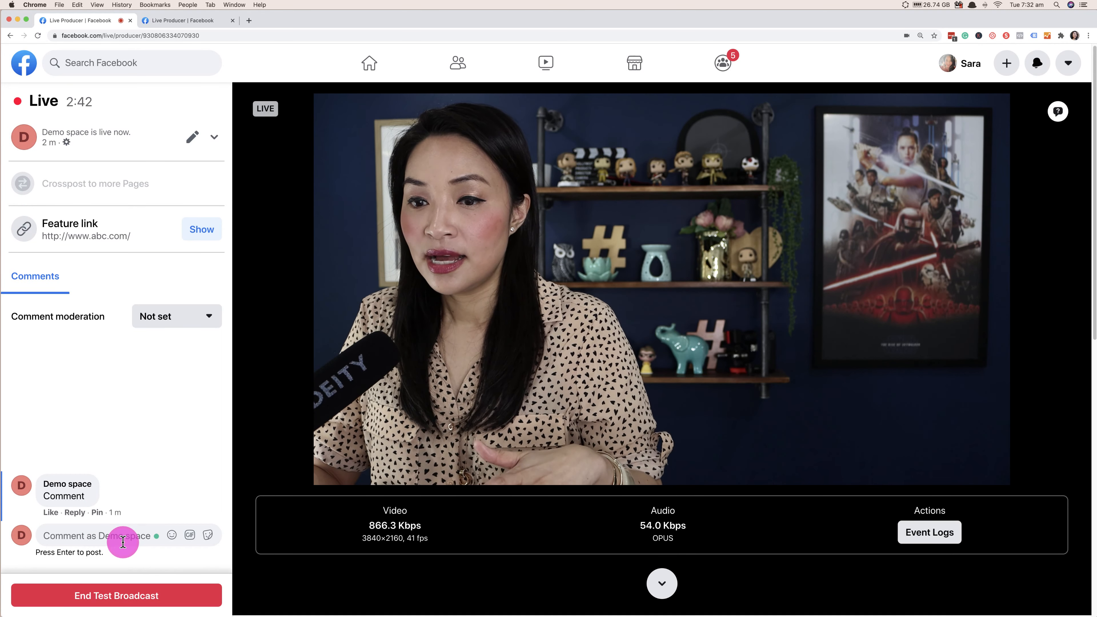
pyautogui.scroll(-8, 624, 486)
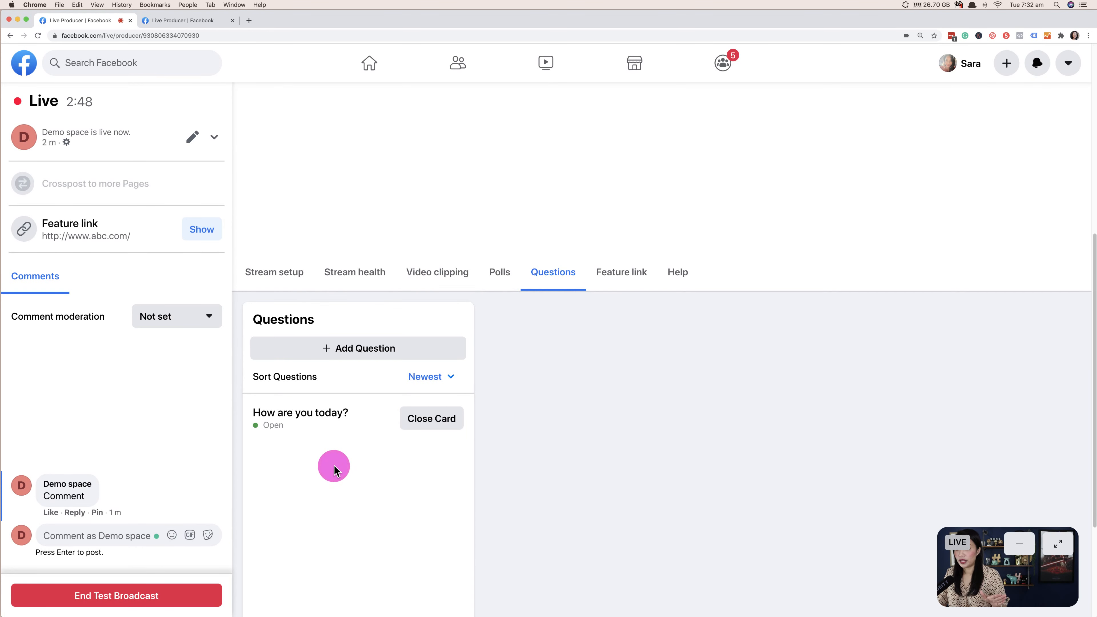
pyautogui.click(341, 436)
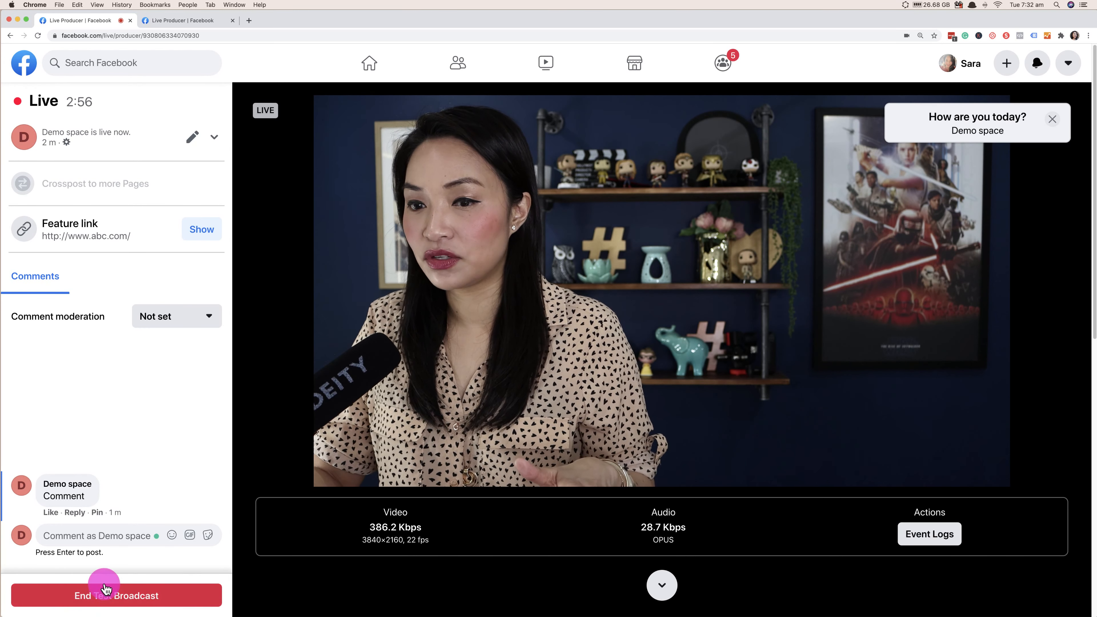
# - End the test broadcast and confirm ending the live video
pyautogui.click(190, 601)
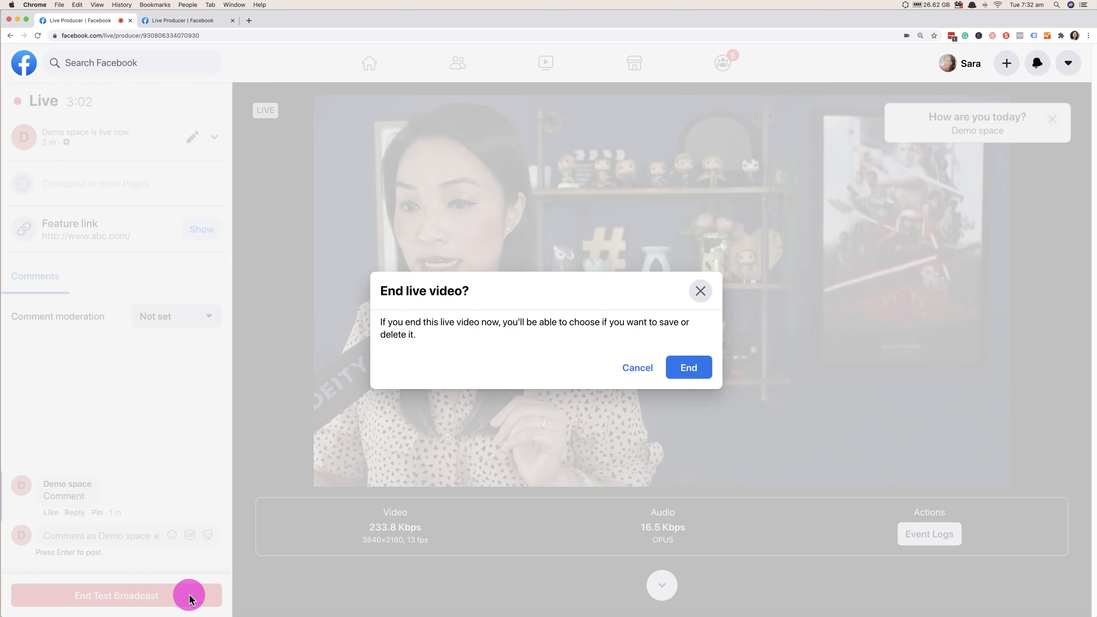
pyautogui.click(693, 371)
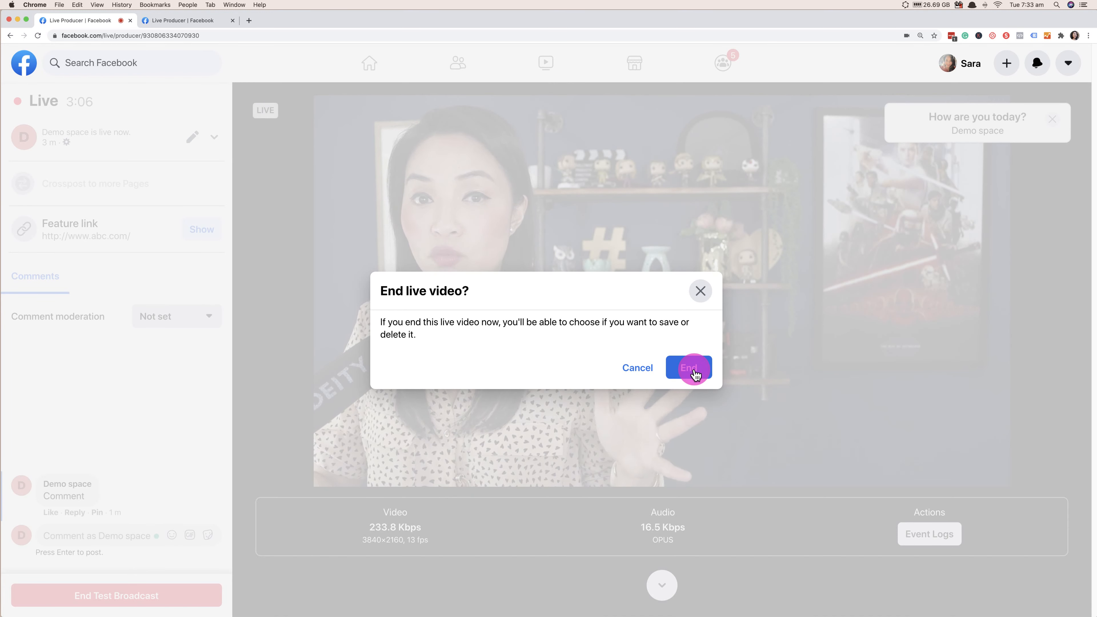
pyautogui.click(691, 368)
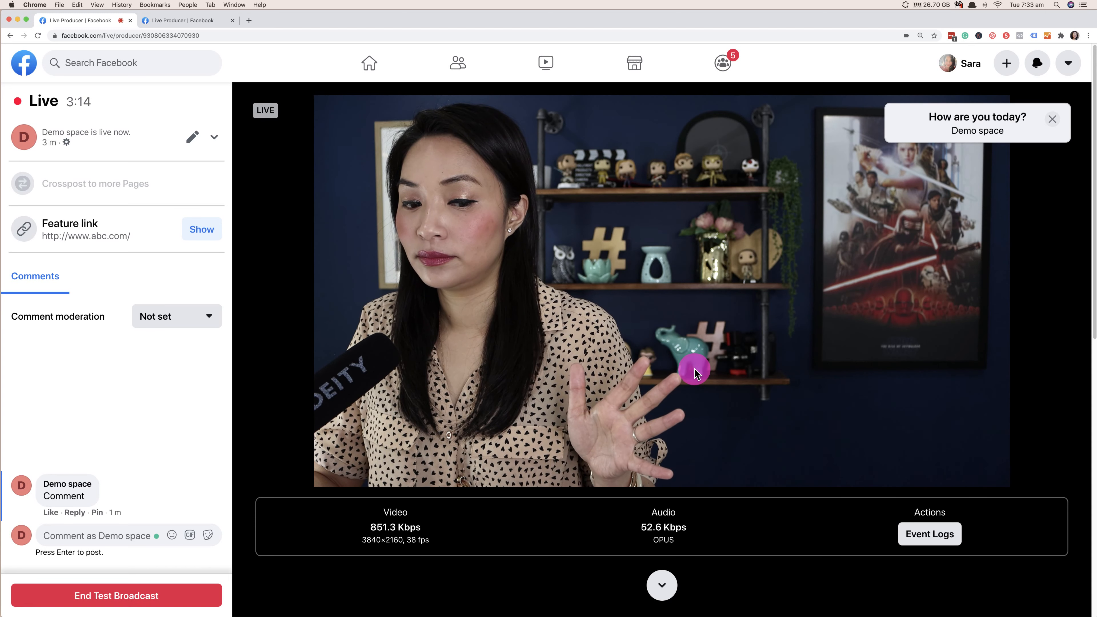
pyautogui.click(178, 596)
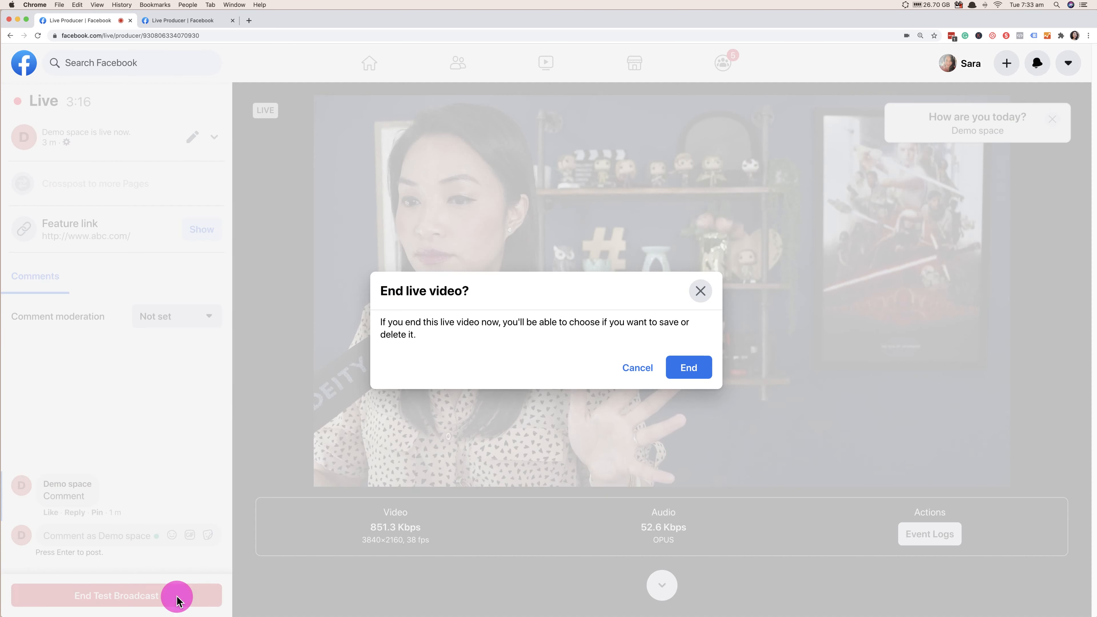
pyautogui.click(691, 368)
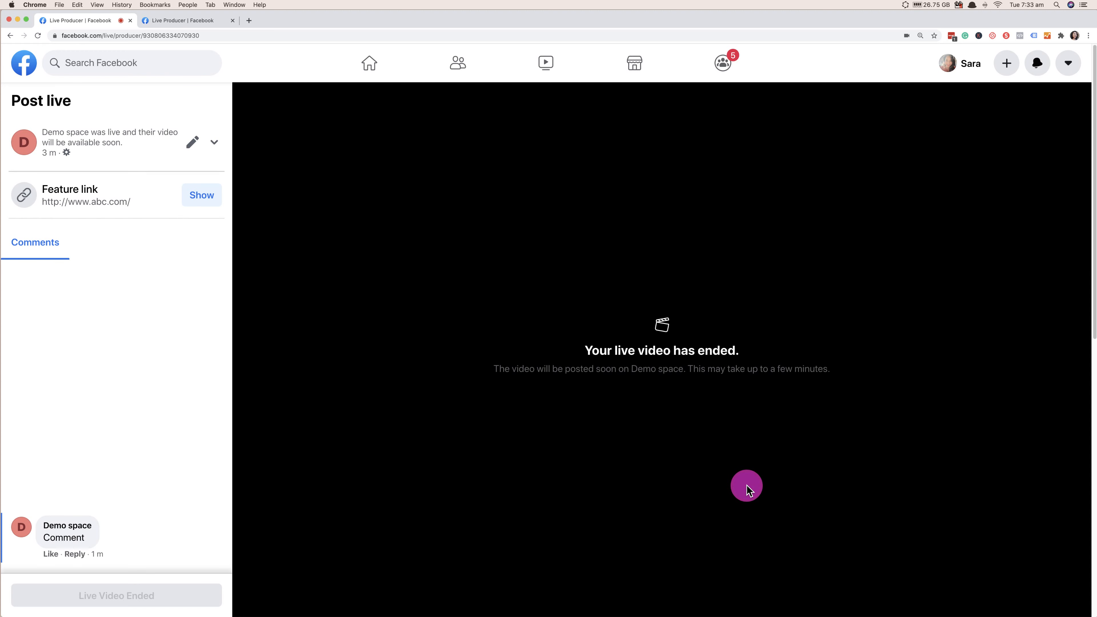
# - Reload the post-live page, then permanently delete the ended video and return to the Page
pyautogui.click(39, 36)
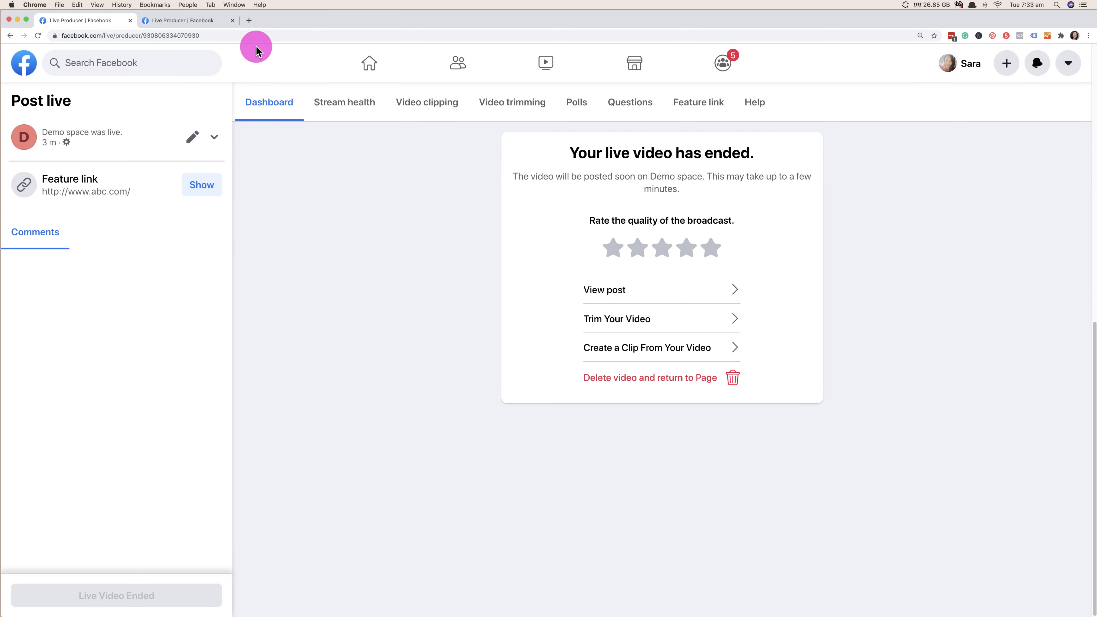
pyautogui.click(38, 35)
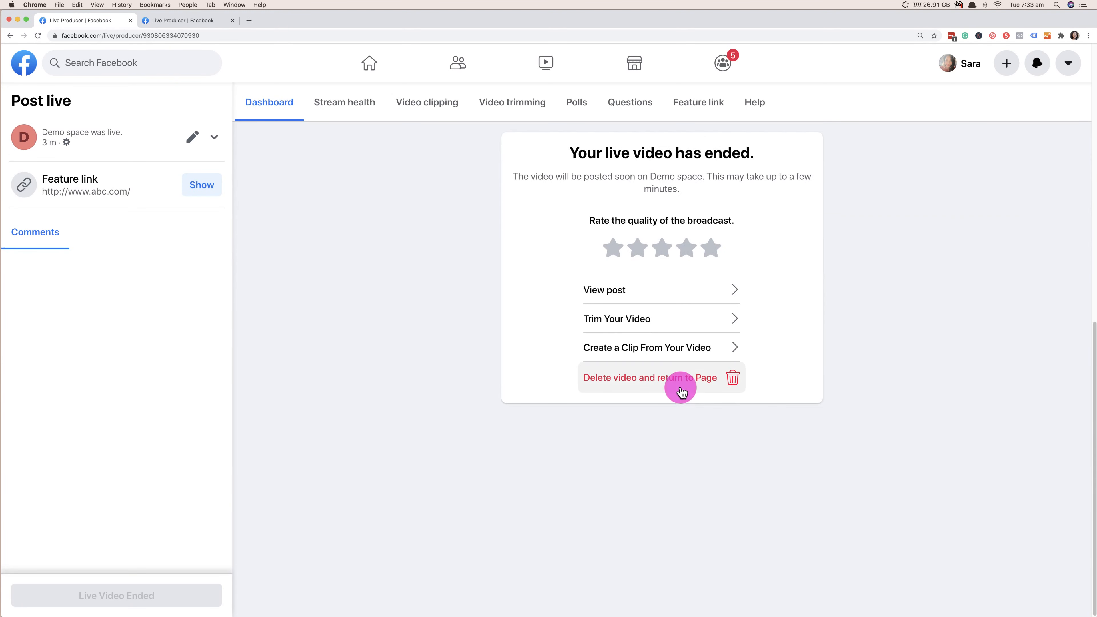
pyautogui.click(680, 383)
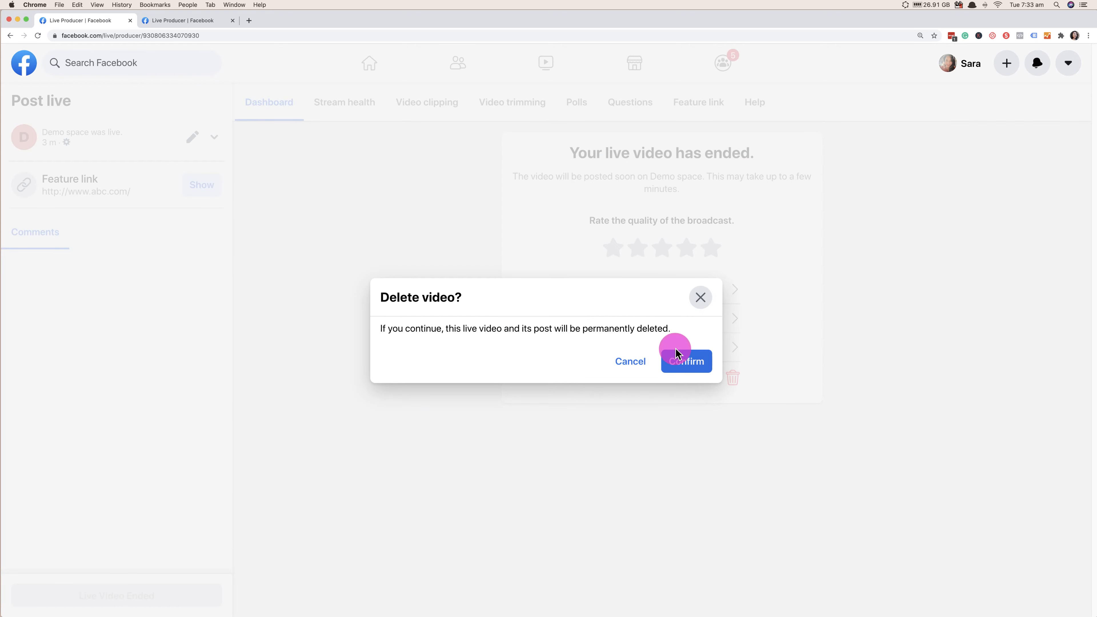
pyautogui.click(685, 360)
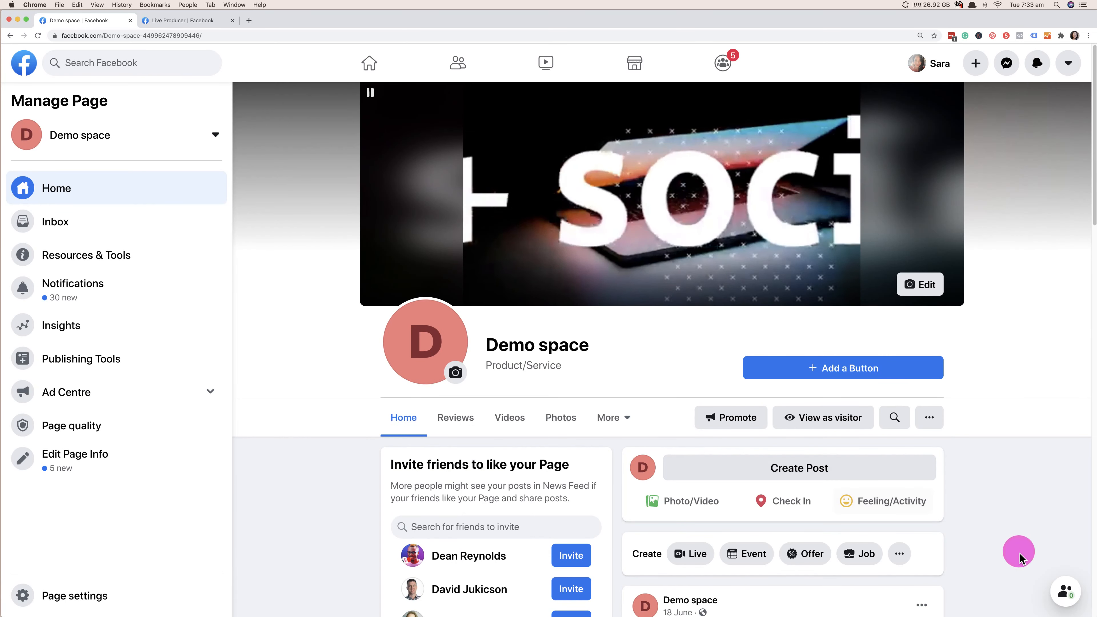
# - Create a new live video from the Demo space Page and switch it to a scheduled live video
pyautogui.click(700, 558)
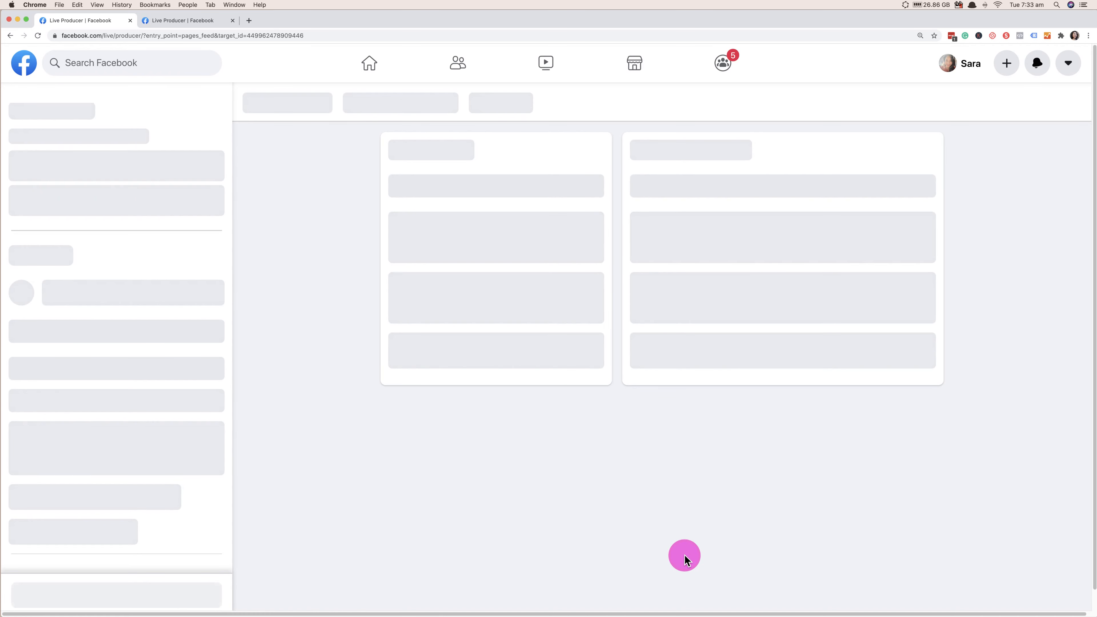
pyautogui.scroll(-10, 685, 555)
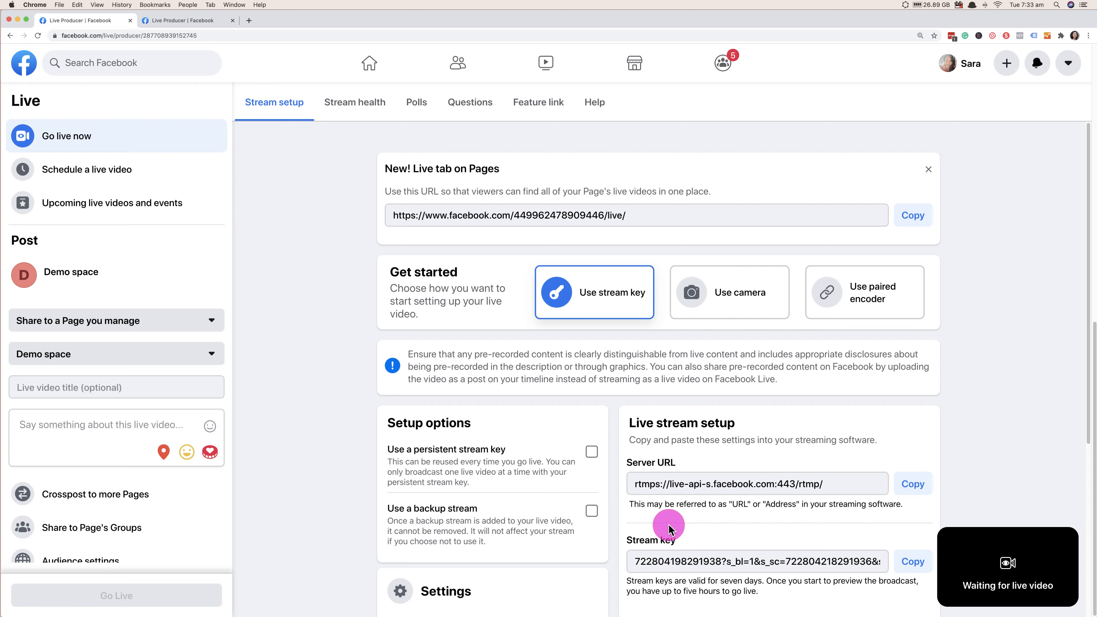
pyautogui.click(184, 172)
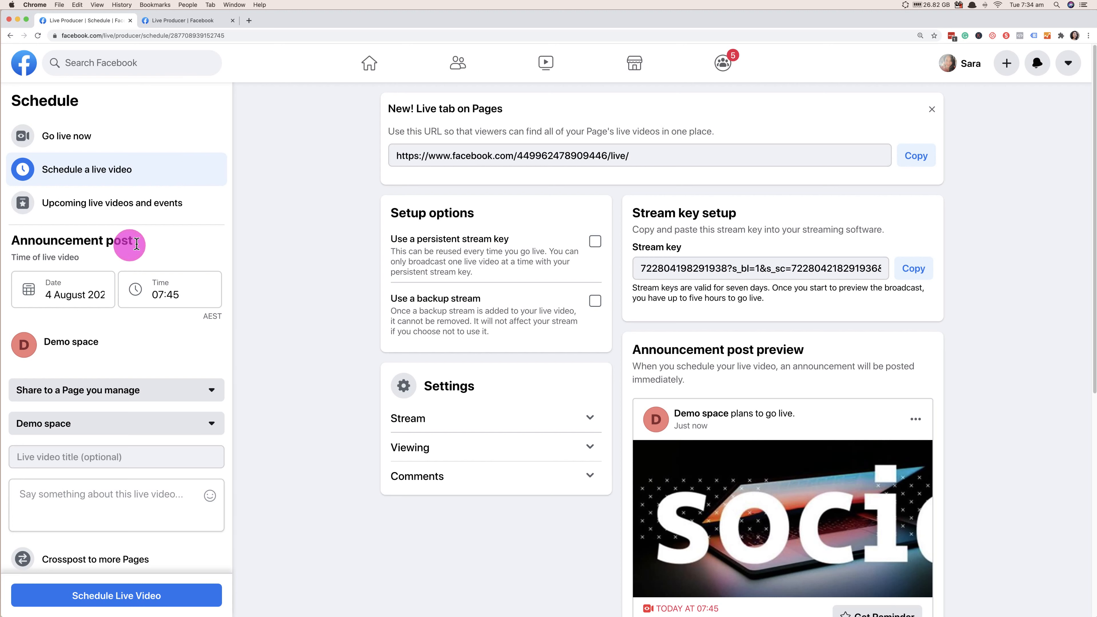
# - Enter a title beginning with "Sched" for the scheduled live video
pyautogui.scroll(-1, 155, 324)
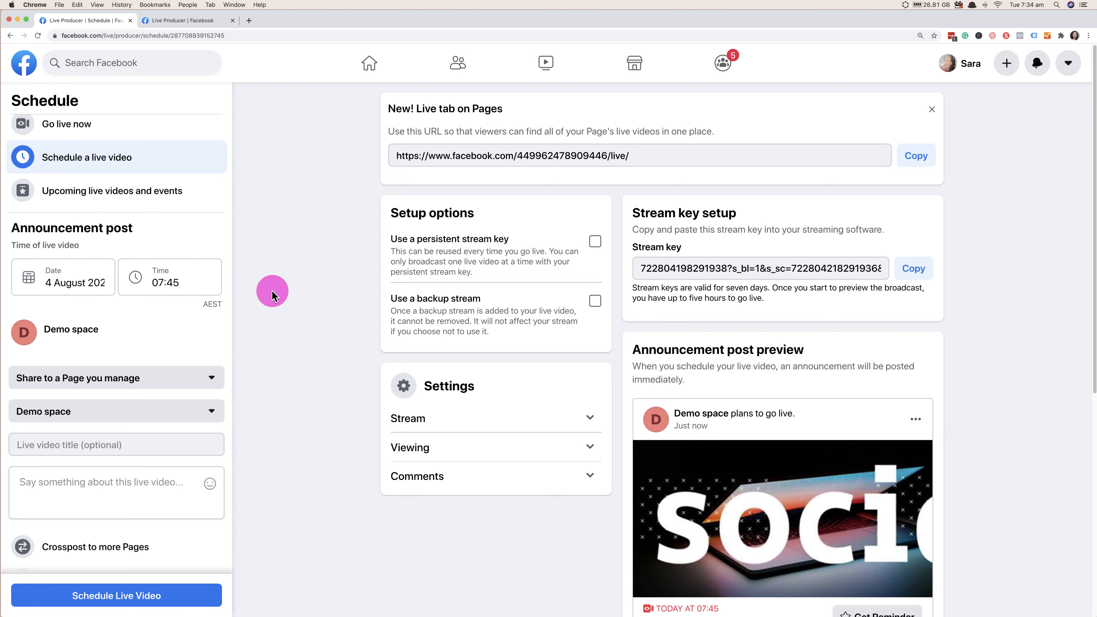
pyautogui.scroll(-1, 178, 346)
pyautogui.scroll(-5, 178, 346)
pyautogui.click(132, 326)
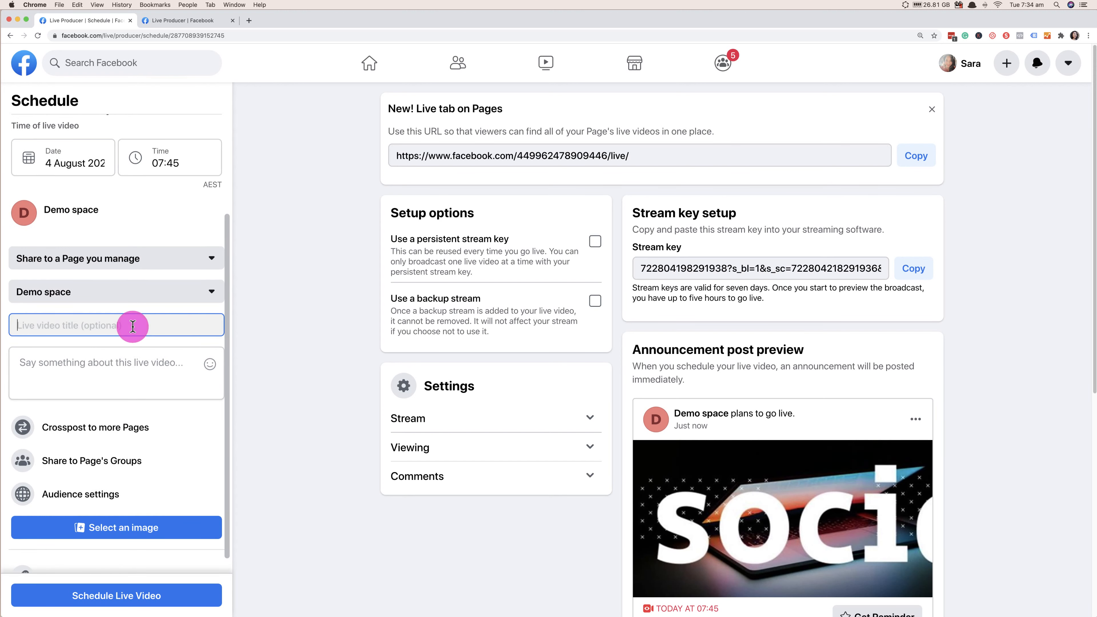
pyautogui.write('Schedl')
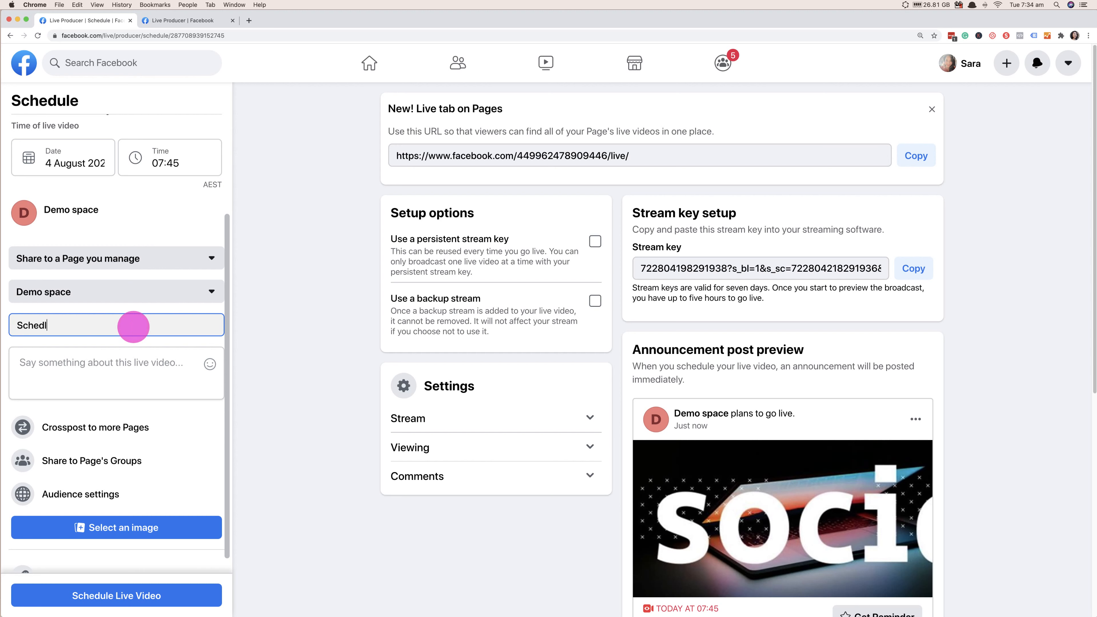